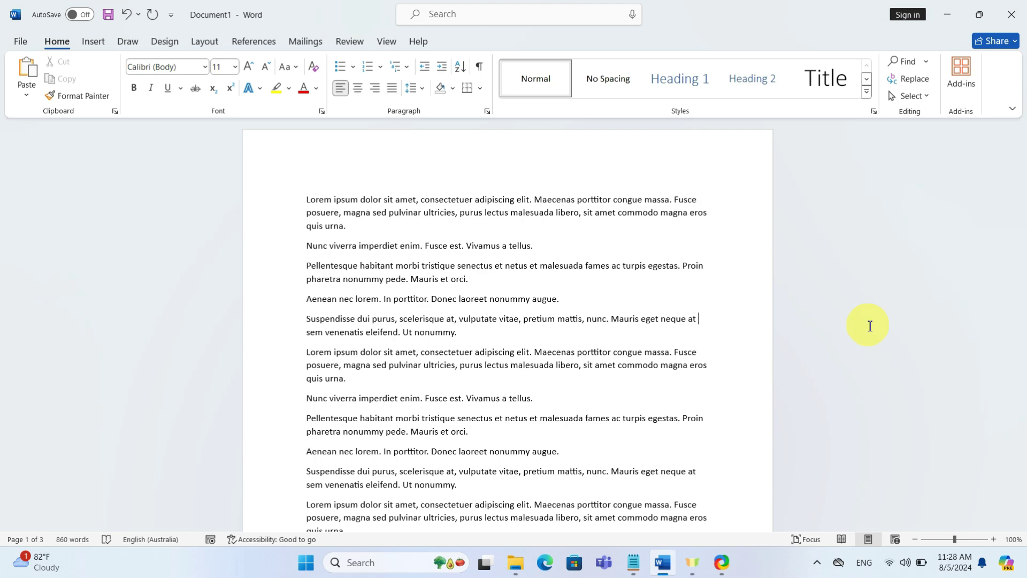
pyautogui.scroll(-2, 869, 326)
pyautogui.scroll(-2, 869, 325)
pyautogui.scroll(-2, 869, 326)
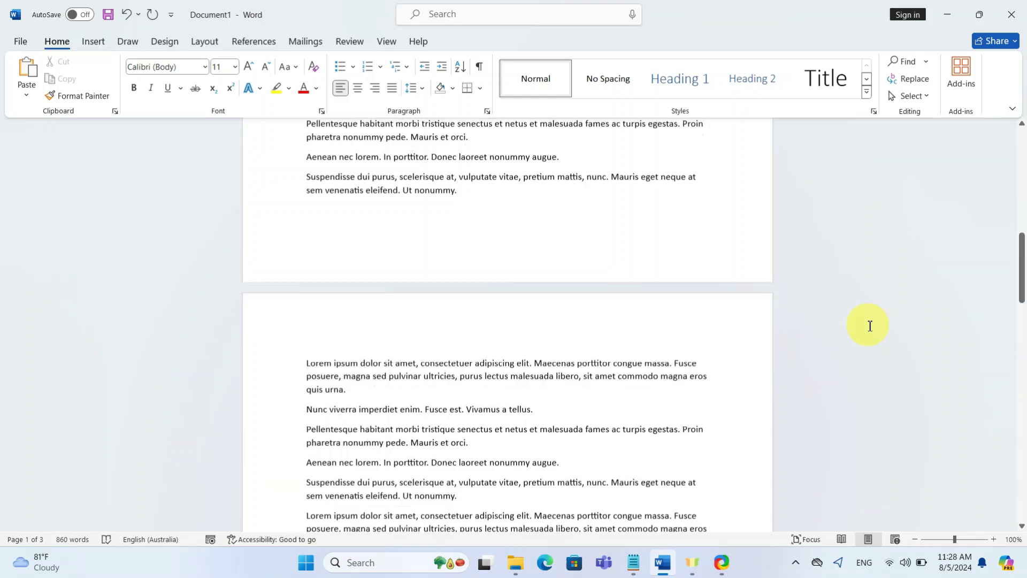
pyautogui.scroll(-2, 868, 326)
pyautogui.scroll(-1, 868, 326)
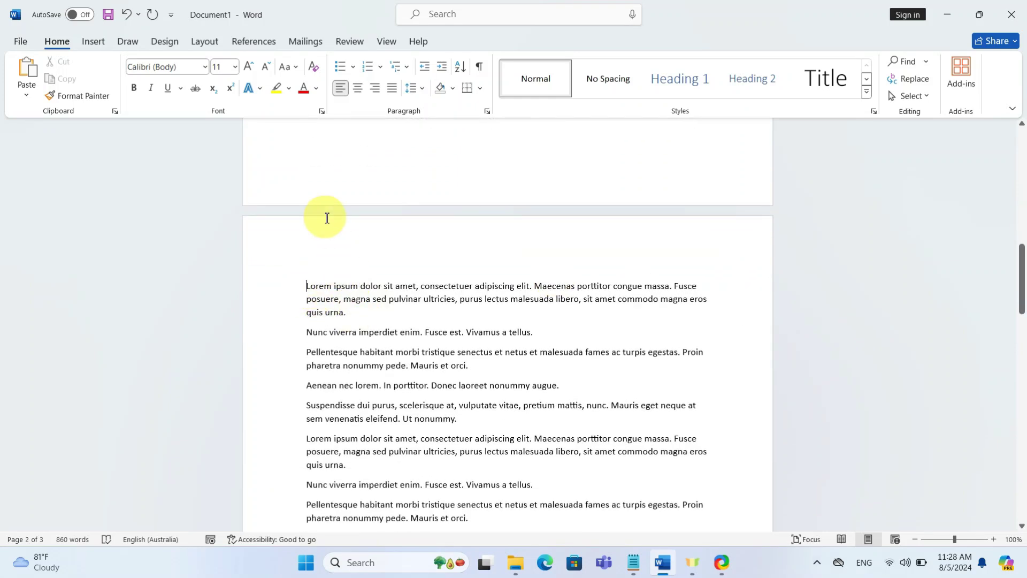
# Insert a Next Page section break from the Layout Breaks menu
pyautogui.click(204, 42)
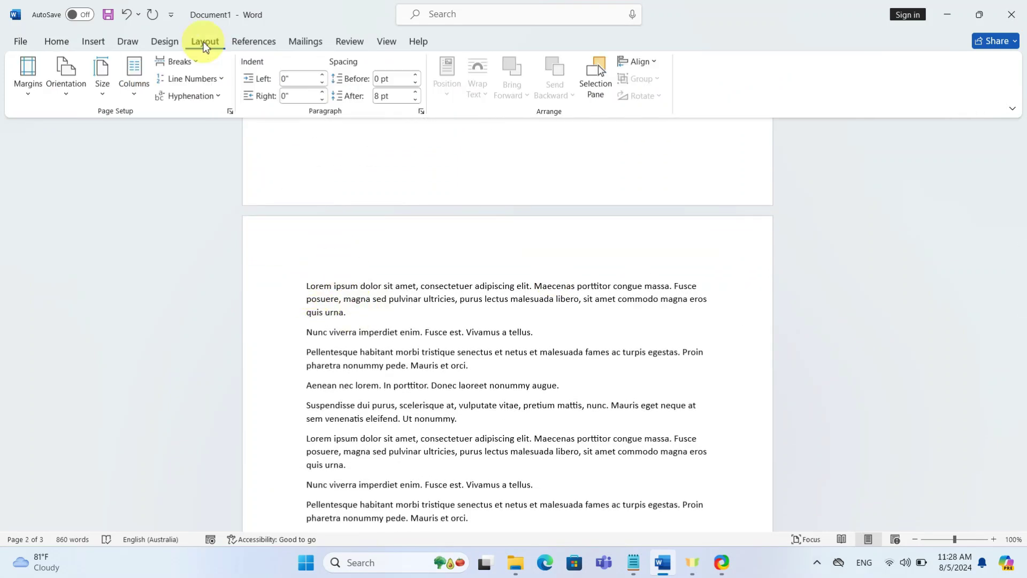
pyautogui.click(187, 65)
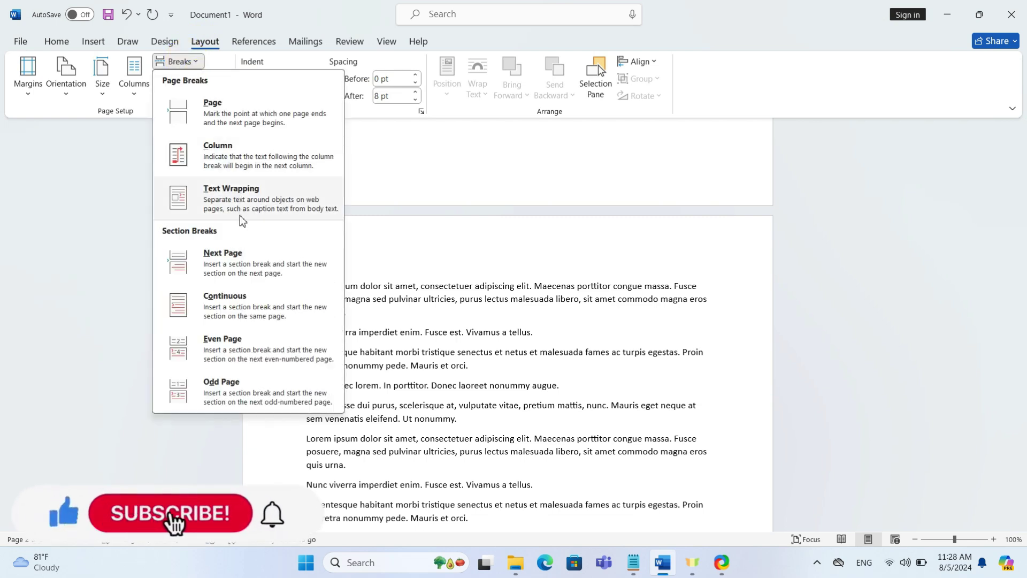
pyautogui.click(225, 261)
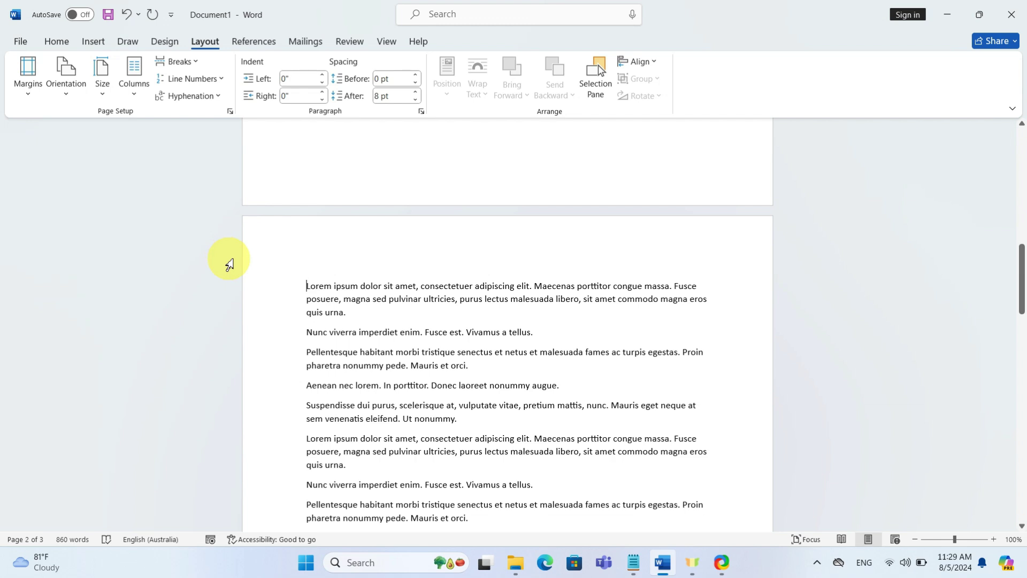
# Add a Plain Number 2 page number centred at the bottom of the page
pyautogui.click(94, 41)
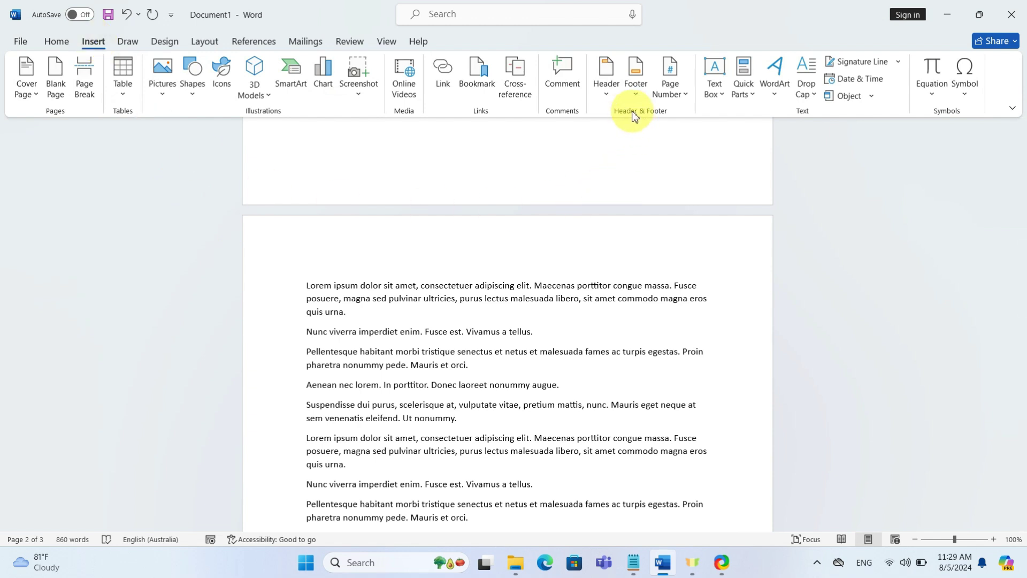
pyautogui.click(671, 97)
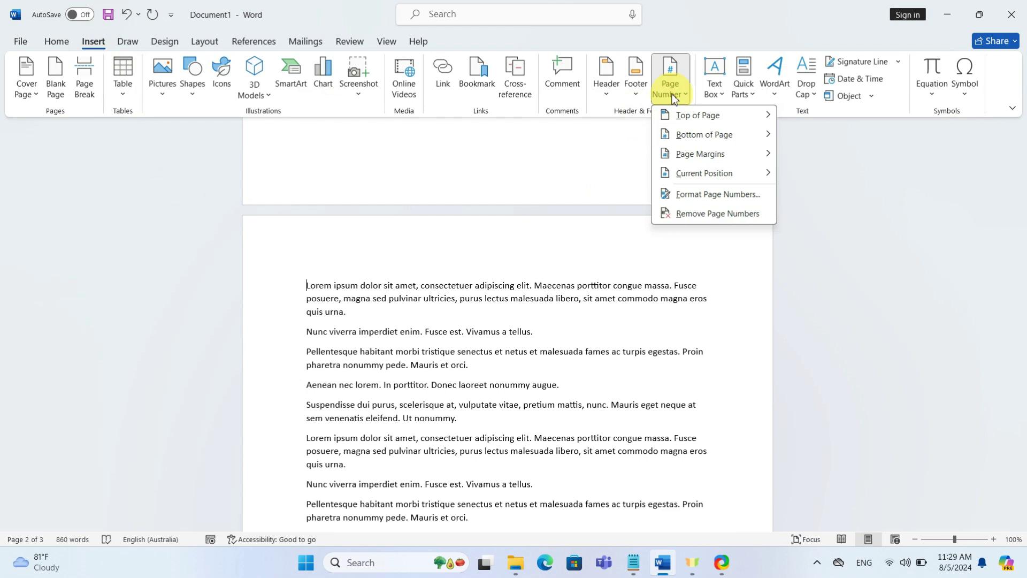
pyautogui.moveTo(703, 135)
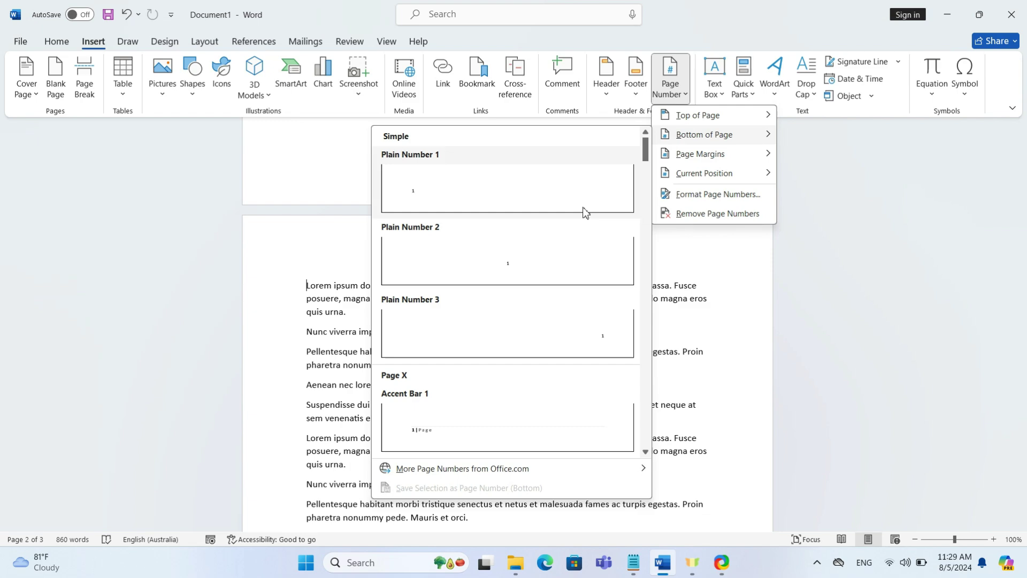
pyautogui.click(535, 258)
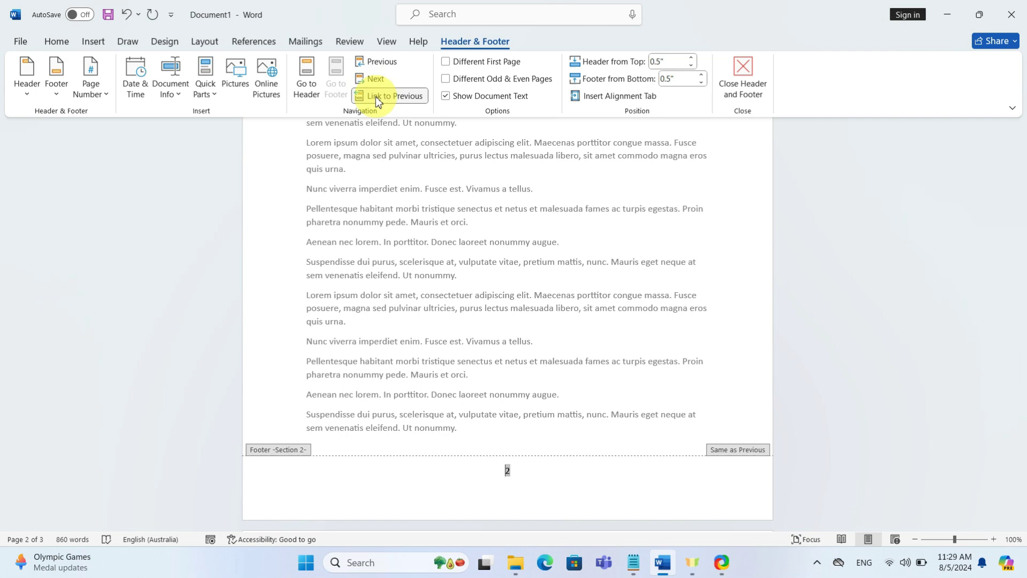
# Turn off Link to Previous for the section 2 footer
pyautogui.click(391, 97)
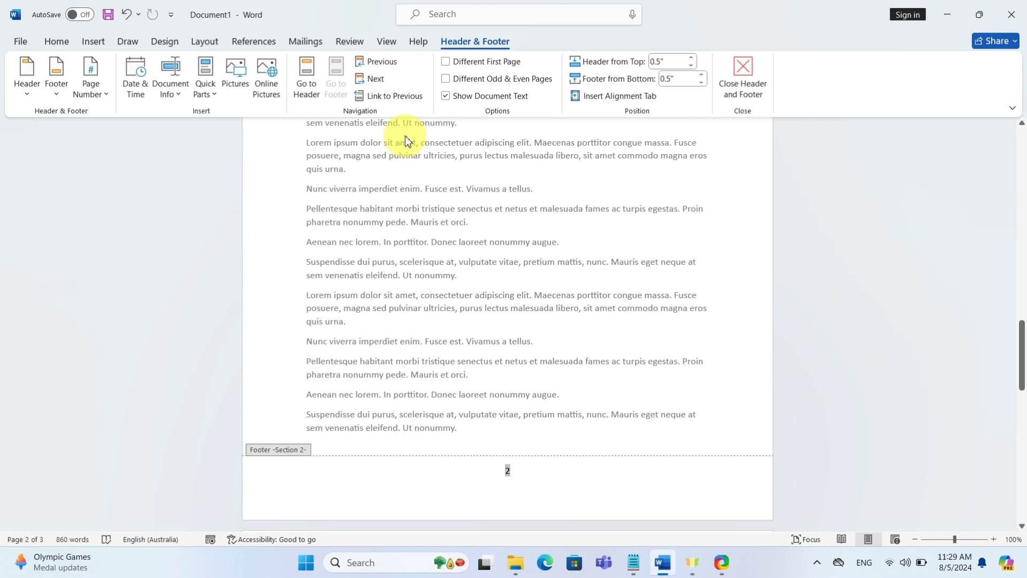
# Format section 2 page numbers to start at 1
pyautogui.click(93, 96)
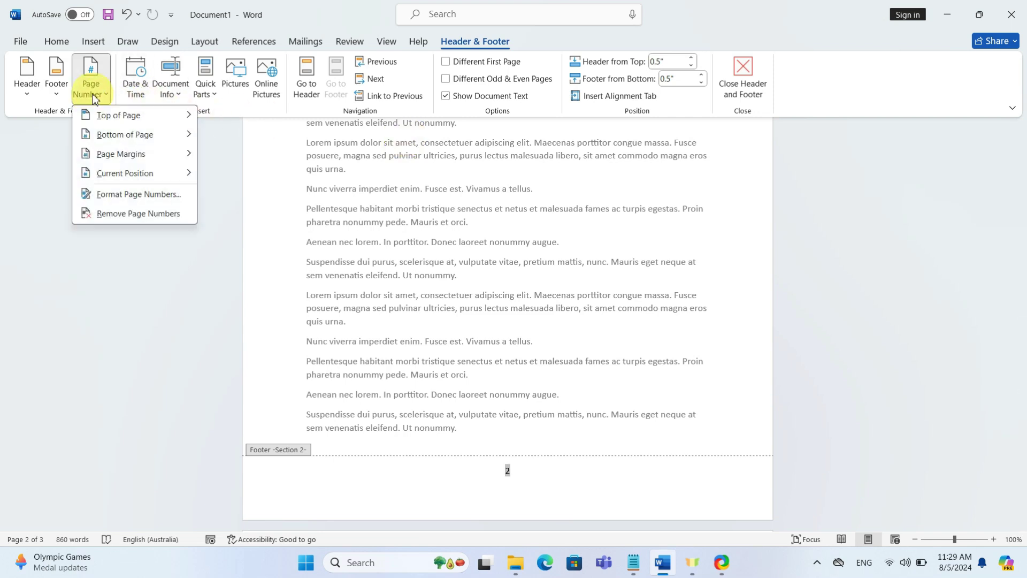
pyautogui.click(118, 195)
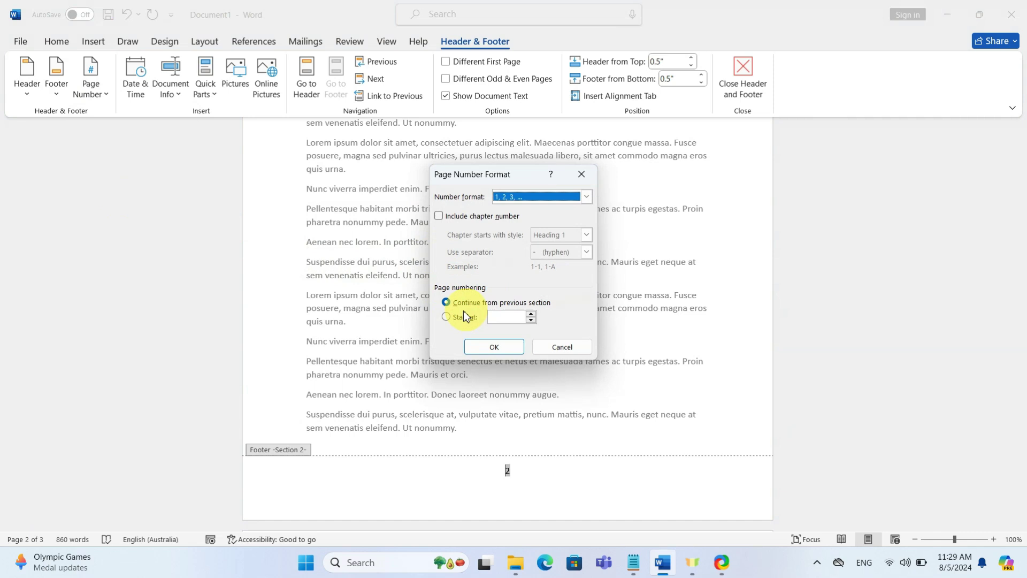
pyautogui.click(447, 316)
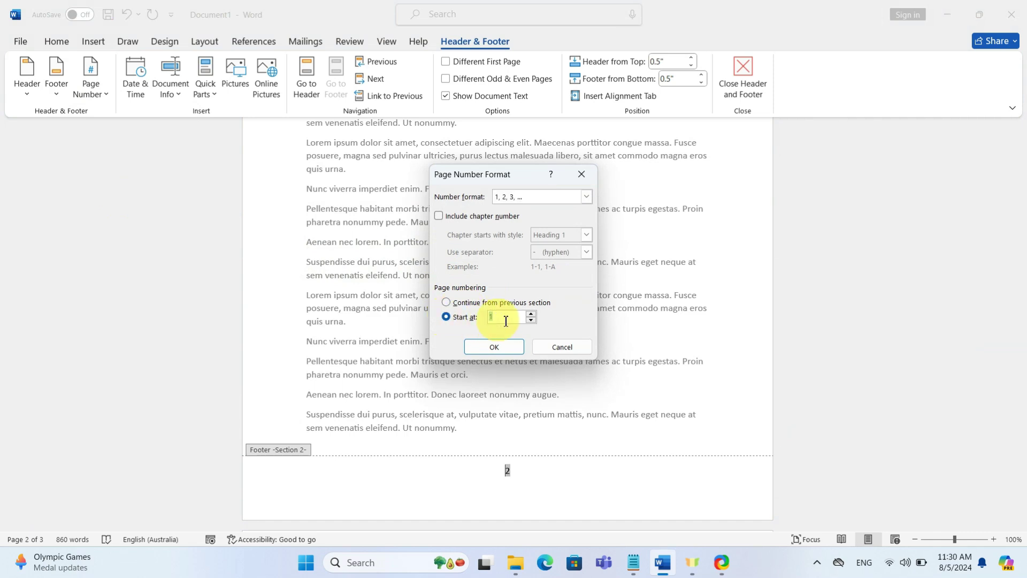
pyautogui.click(503, 347)
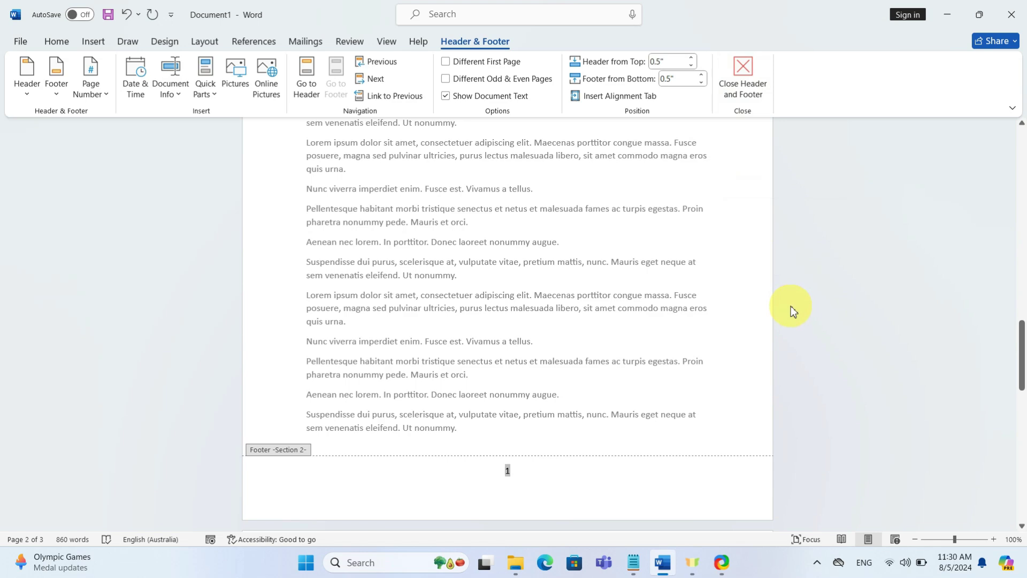
pyautogui.scroll(3, 791, 305)
pyautogui.scroll(3, 790, 306)
pyautogui.scroll(4, 791, 306)
pyautogui.scroll(3, 793, 307)
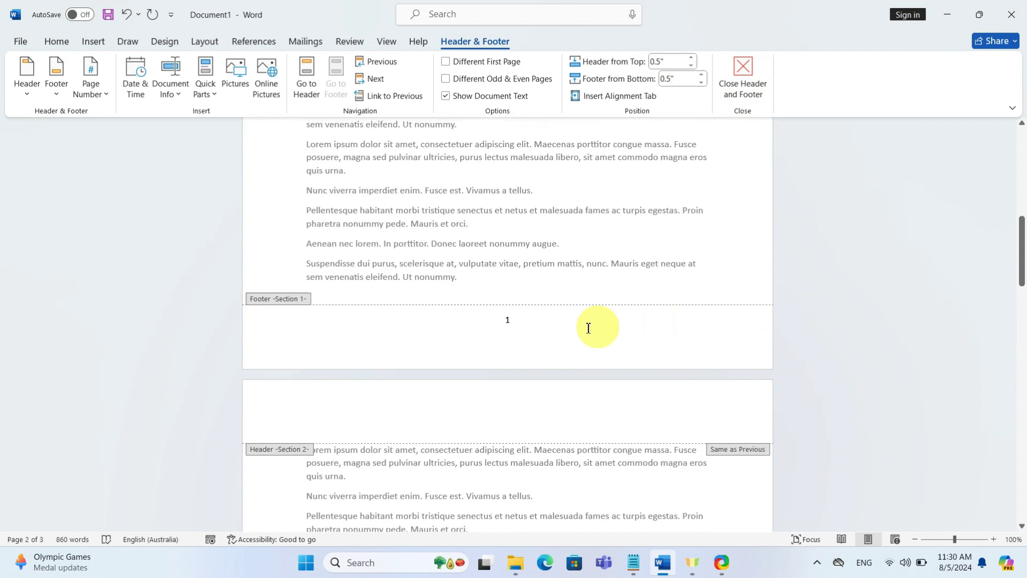
# Delete the page number from page 1's footer and close footer editing
pyautogui.click(507, 319)
pyautogui.doubleClick(506, 320)
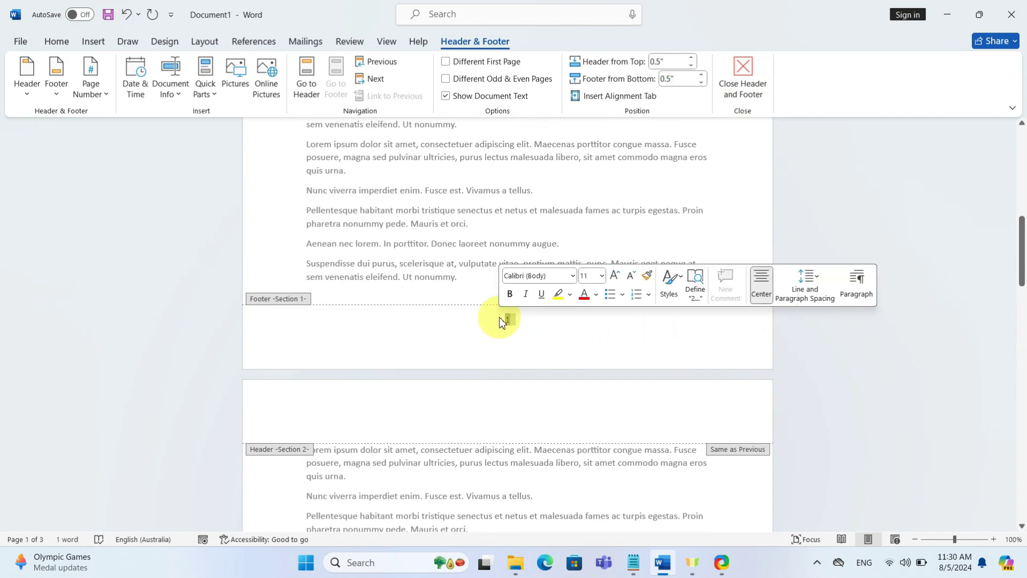
pyautogui.press('Delete')
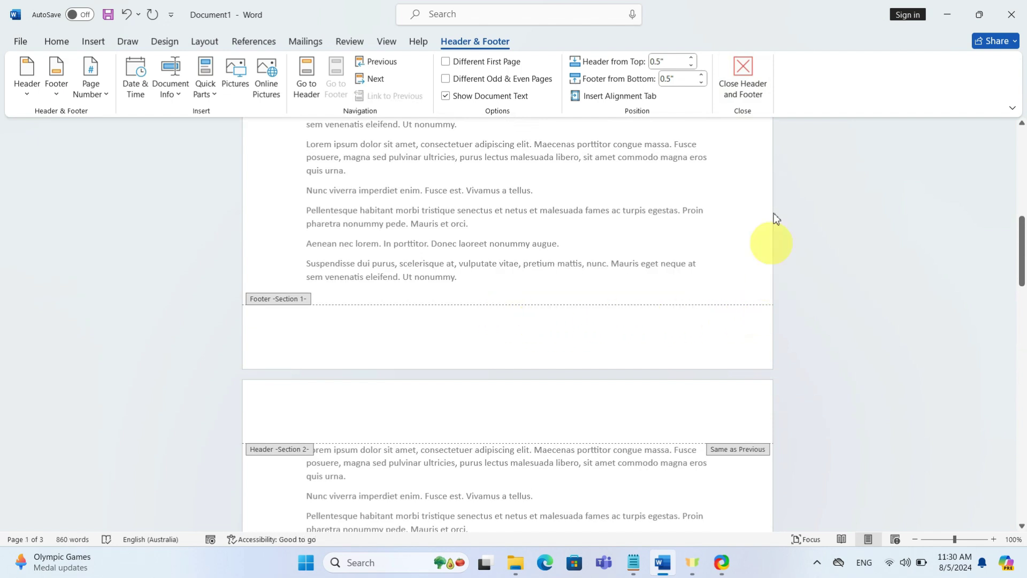
pyautogui.click(742, 76)
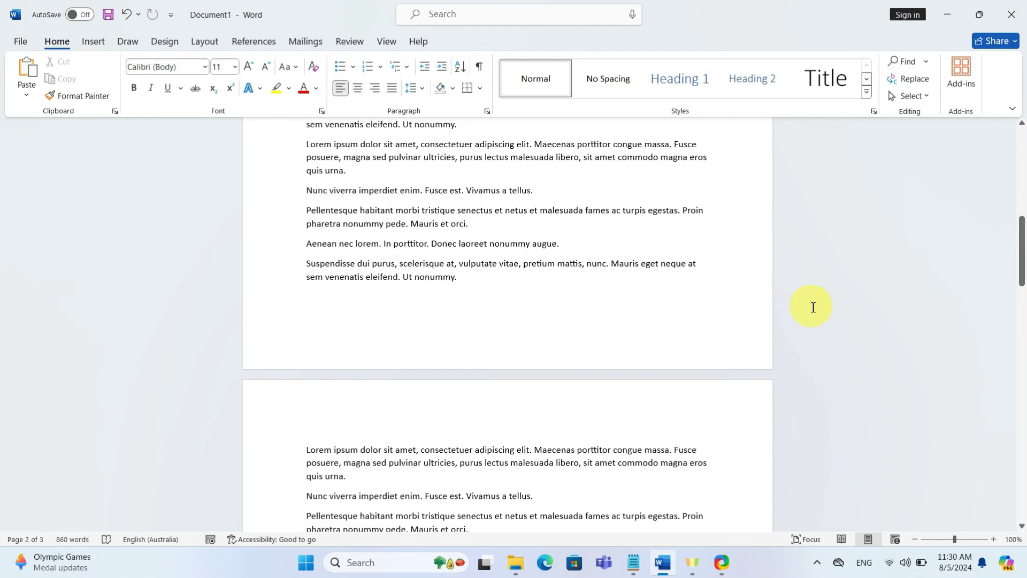
pyautogui.scroll(4, 813, 307)
pyautogui.scroll(-5, 813, 307)
pyautogui.scroll(-5, 813, 306)
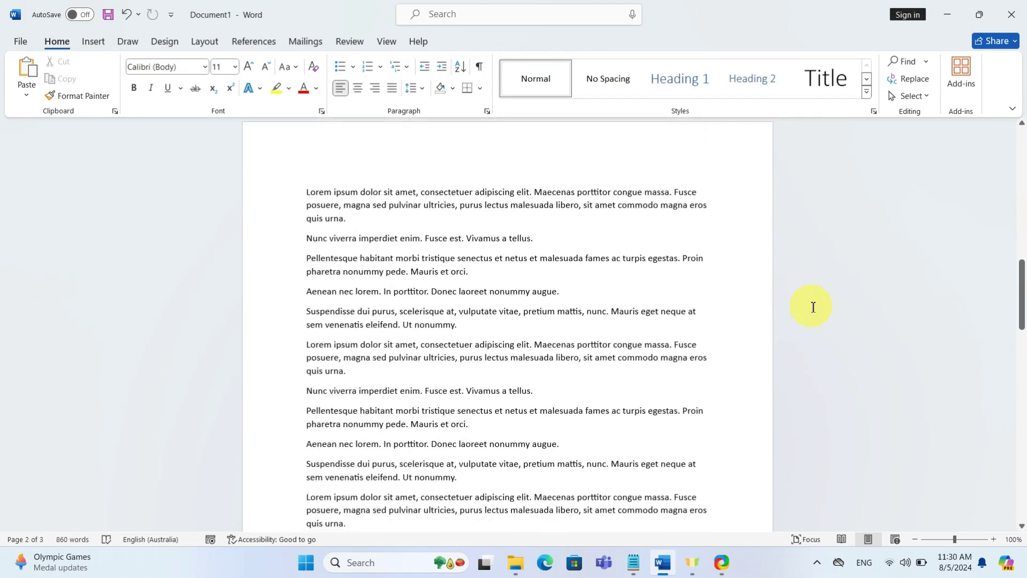
pyautogui.scroll(-2, 812, 306)
pyautogui.scroll(-4, 813, 307)
pyautogui.scroll(-5, 813, 306)
pyautogui.scroll(-5, 813, 306)
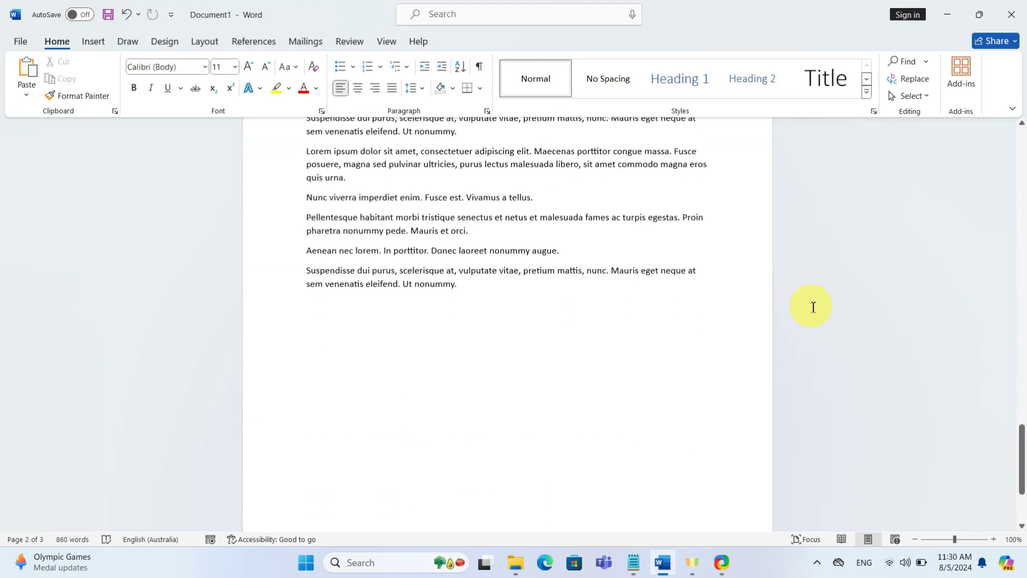
pyautogui.scroll(-4, 813, 307)
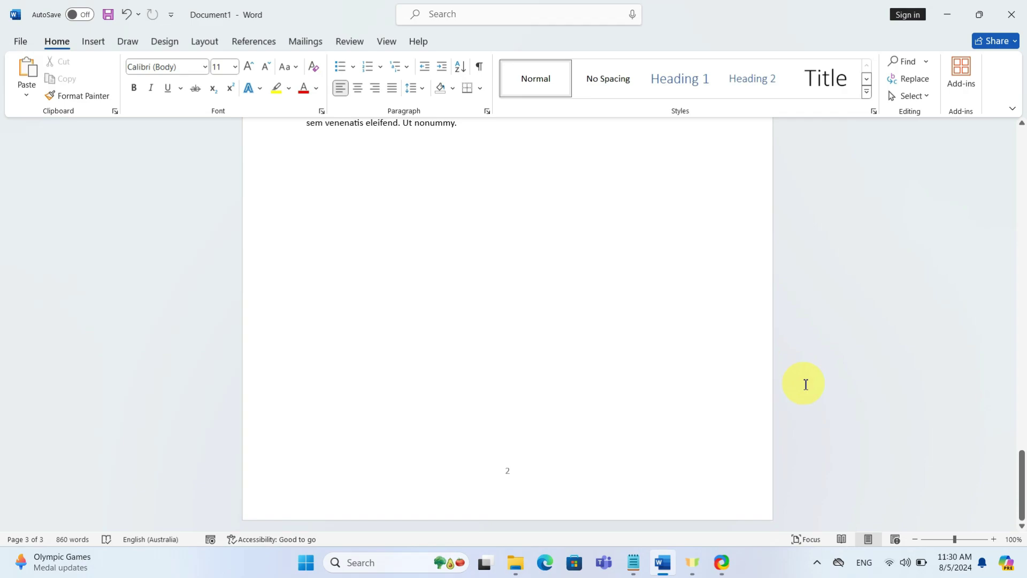
pyautogui.scroll(2, 806, 385)
pyautogui.scroll(5, 806, 384)
pyautogui.scroll(5, 805, 385)
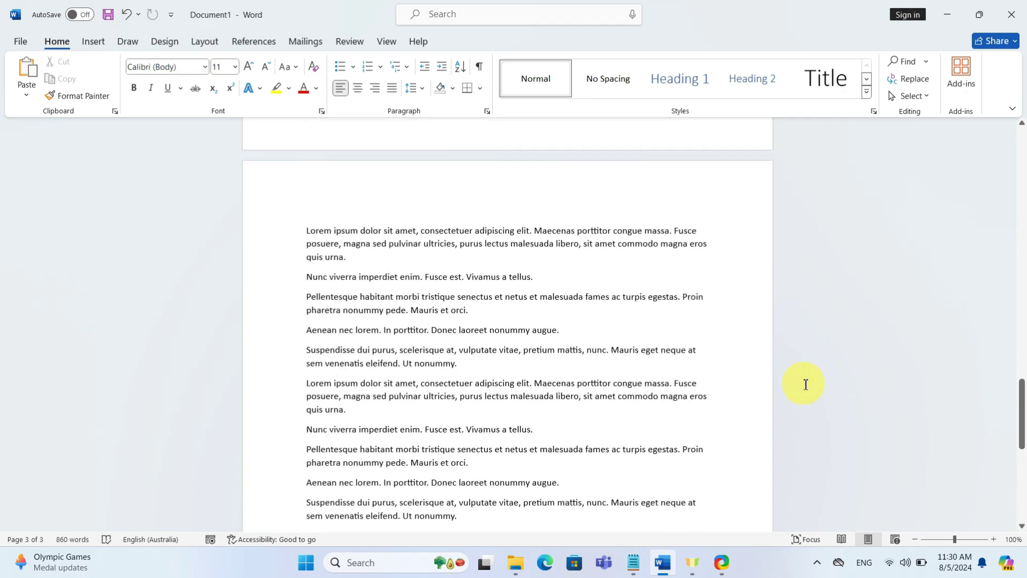
pyautogui.scroll(5, 806, 385)
pyautogui.scroll(2, 806, 385)
pyautogui.scroll(3, 806, 384)
pyautogui.scroll(5, 805, 384)
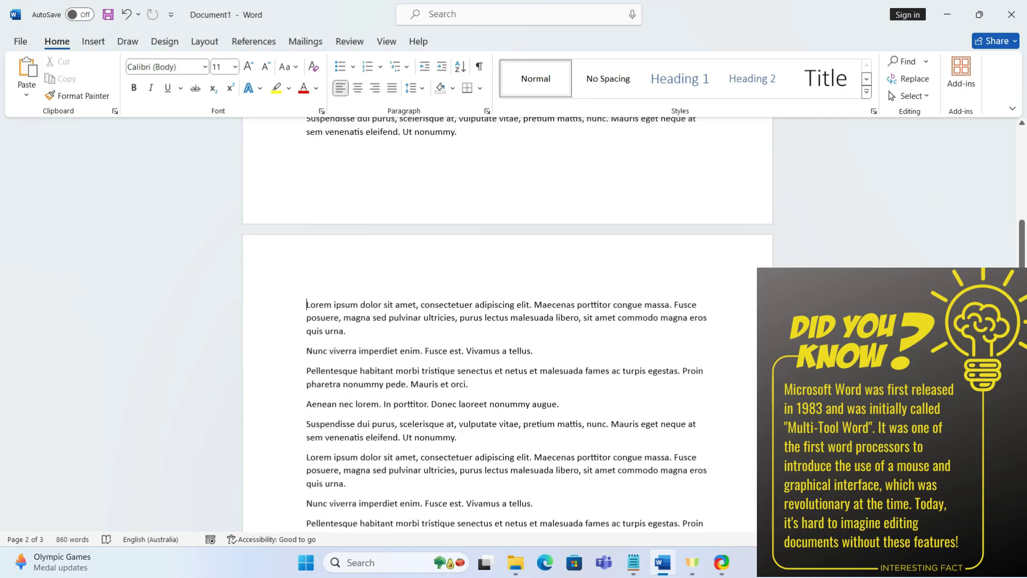
pyautogui.scroll(5, 806, 384)
pyautogui.scroll(2, 508, 321)
pyautogui.scroll(2, 507, 321)
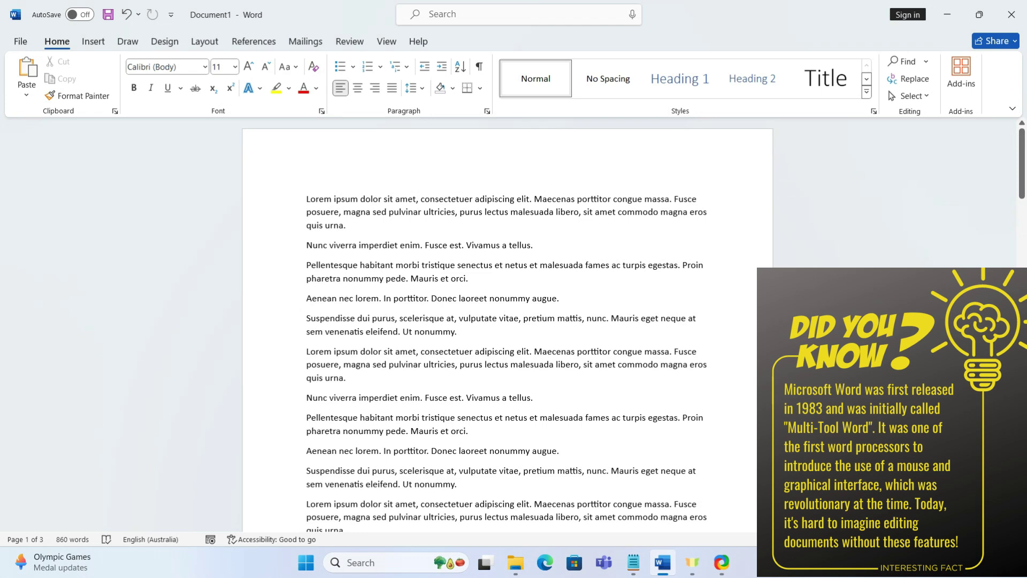